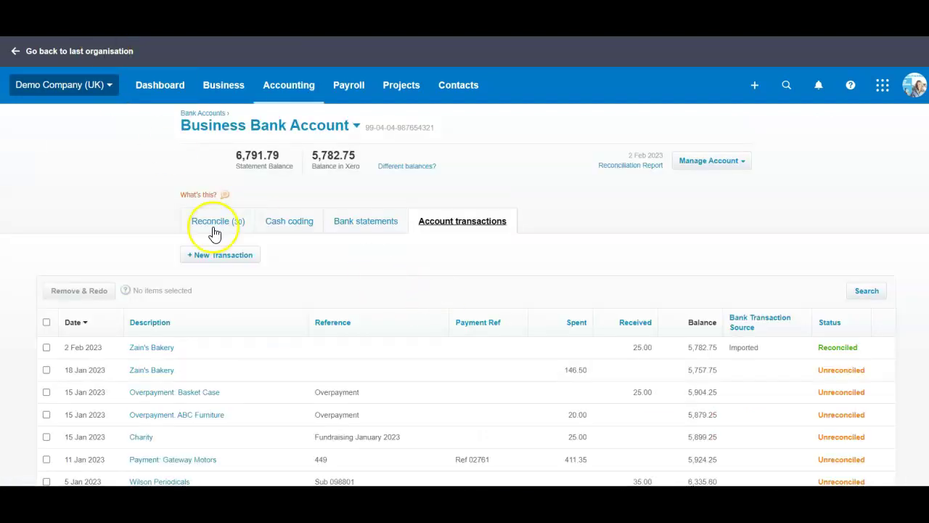
Open the last page of the Business Bank Account's reconcile list and view its final statement line.
{"action": "left_click", "coordinate": [214, 227]}
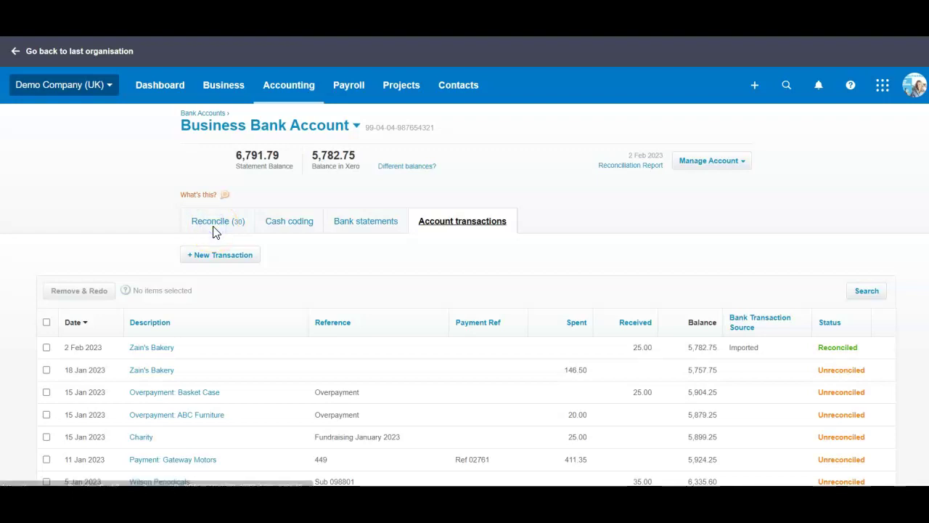
{"action": "scroll", "coordinate": [708, 384], "scroll_direction": "down", "scroll_amount": 3}
{"action": "scroll", "coordinate": [708, 384], "scroll_direction": "down", "scroll_amount": 10}
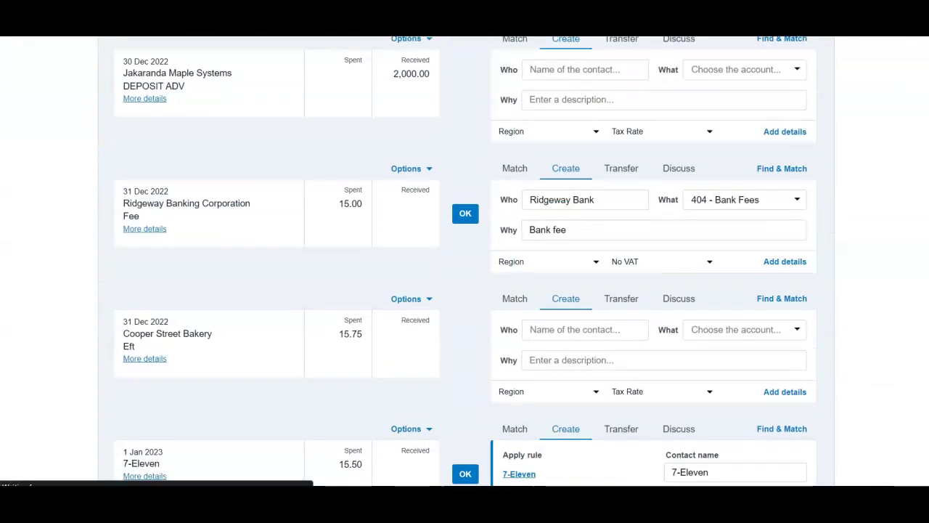
{"action": "left_click", "coordinate": [797, 430]}
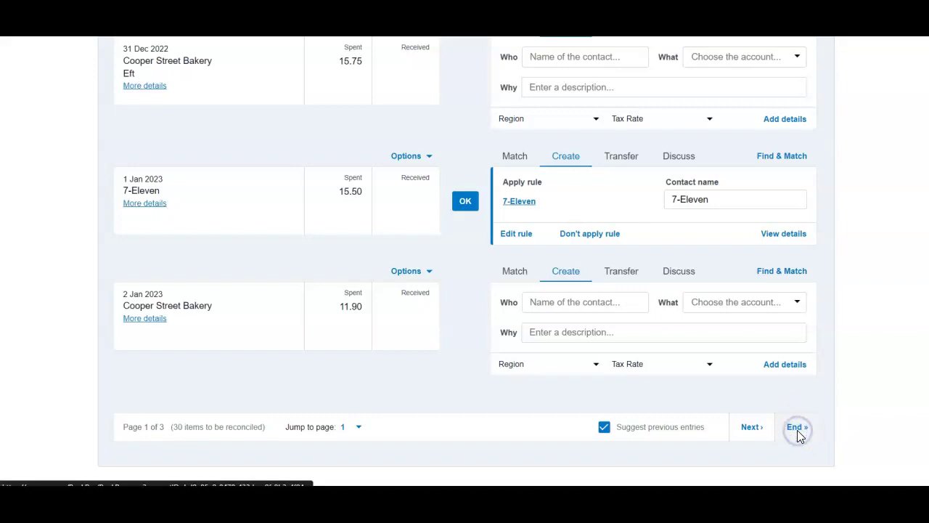
{"action": "scroll", "coordinate": [799, 435], "scroll_direction": "down", "scroll_amount": 6}
{"action": "scroll", "coordinate": [799, 435], "scroll_direction": "down", "scroll_amount": 8}
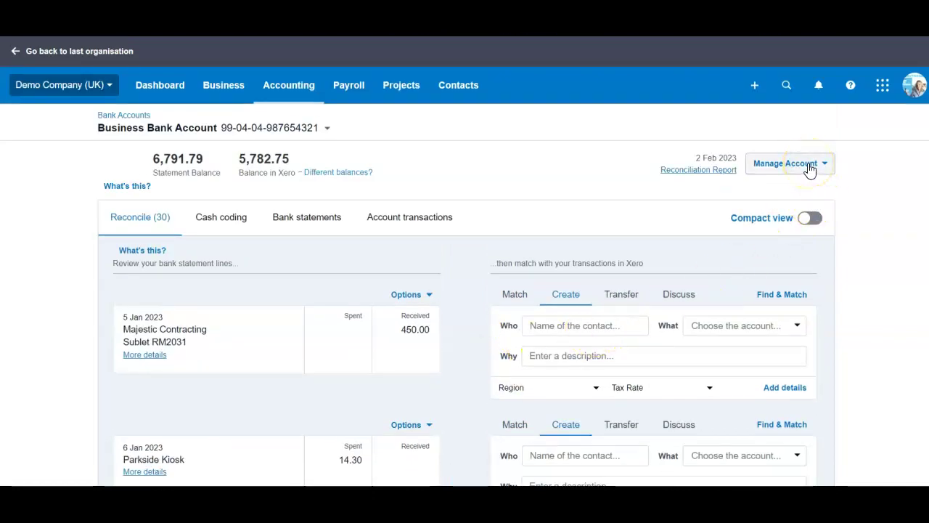
Start a new Spend Money transaction for the Business Bank Account and set its type to Overpayment.
{"action": "left_click", "coordinate": [810, 170]}
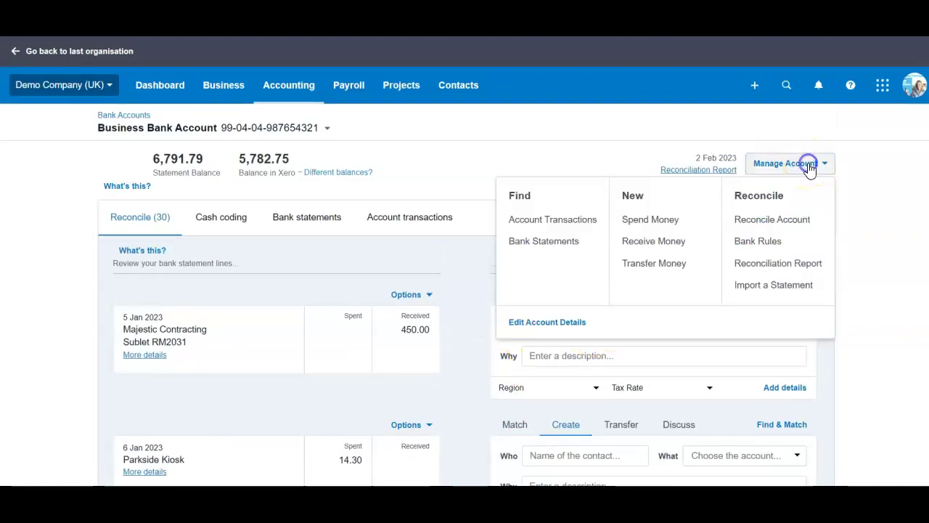
{"action": "left_click", "coordinate": [649, 221]}
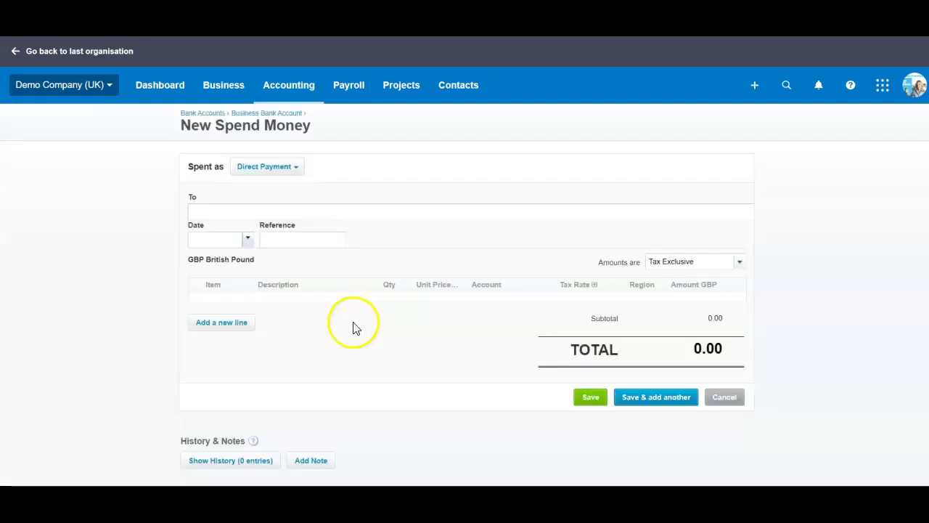
{"action": "left_click", "coordinate": [270, 167]}
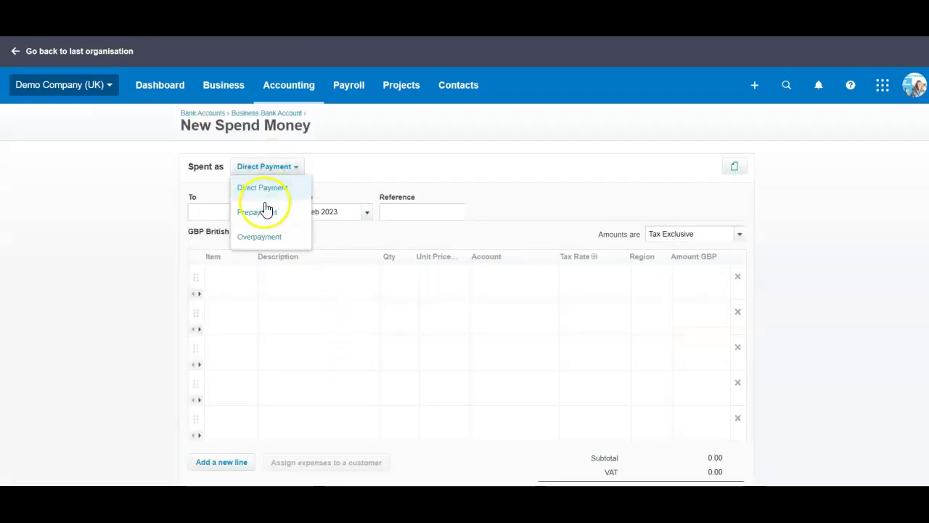
{"action": "left_click", "coordinate": [259, 237]}
Set the overpayment's recipient to Gateway Motors and its date to 1 Feb 2023.
{"action": "left_click", "coordinate": [252, 207]}
{"action": "type", "text": "g"}
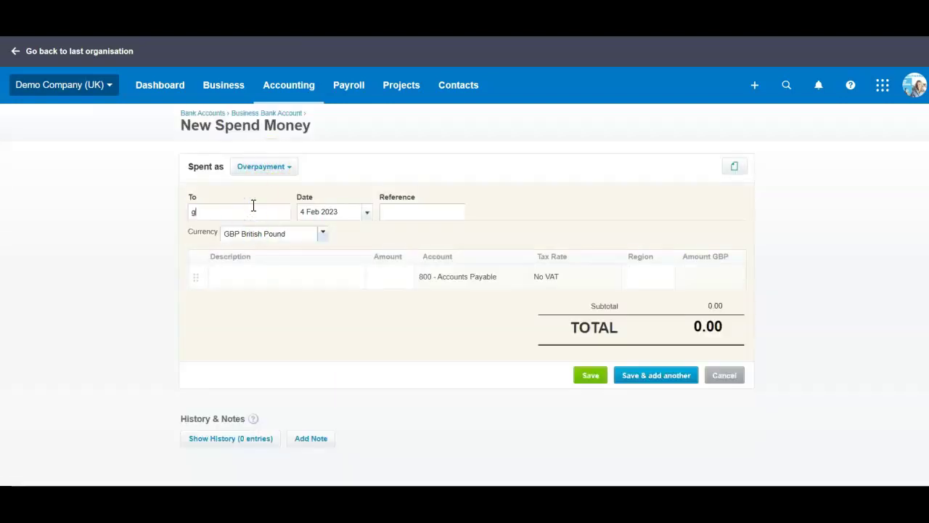
{"action": "type", "text": "et"}
{"action": "key", "text": "BackSpace"}
{"action": "key", "text": "BackSpace"}
{"action": "type", "text": "at"}
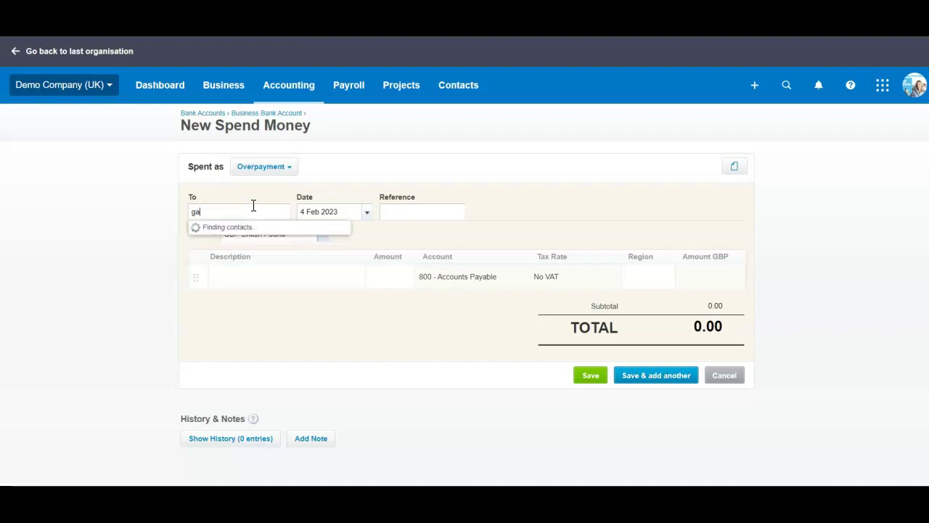
{"action": "left_click", "coordinate": [252, 230]}
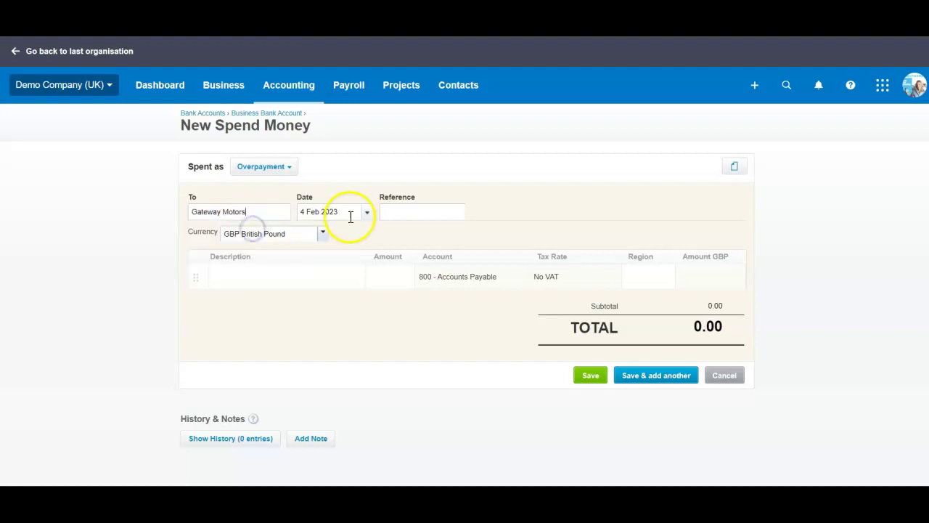
{"action": "left_click", "coordinate": [297, 211]}
{"action": "type", "text": "01"}
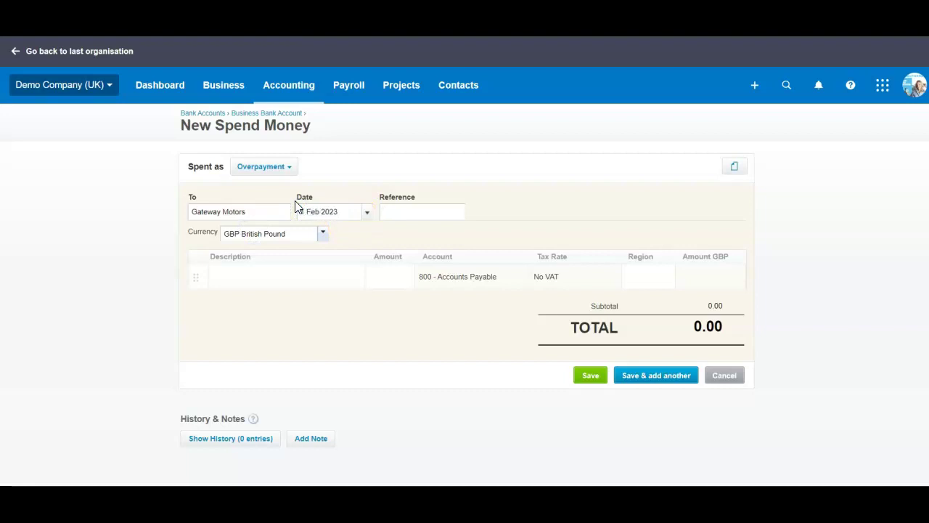
Fill in the overpayment line with the description "Overpaid for the invoice N001" and the amount 100.00.
{"action": "left_click", "coordinate": [290, 275]}
{"action": "type", "text": "Overpaid for the invoice N001"}
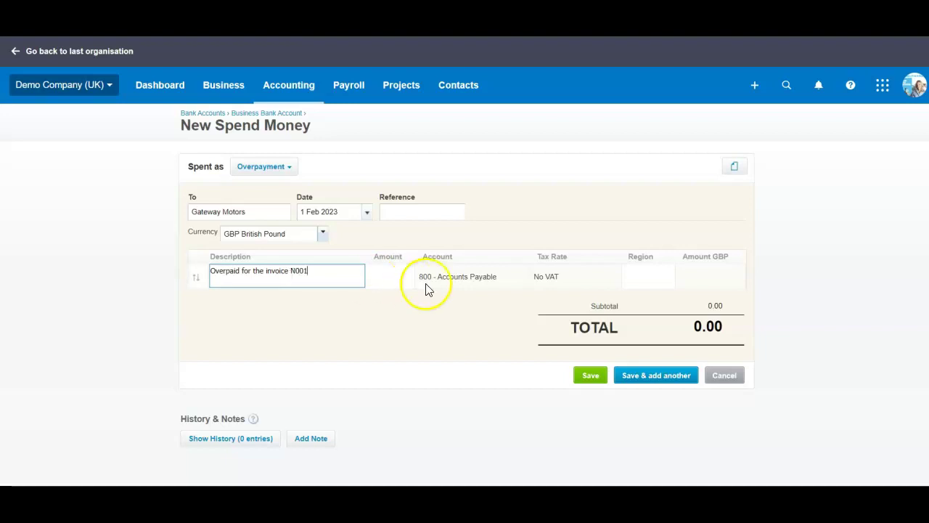
{"action": "left_click", "coordinate": [404, 276]}
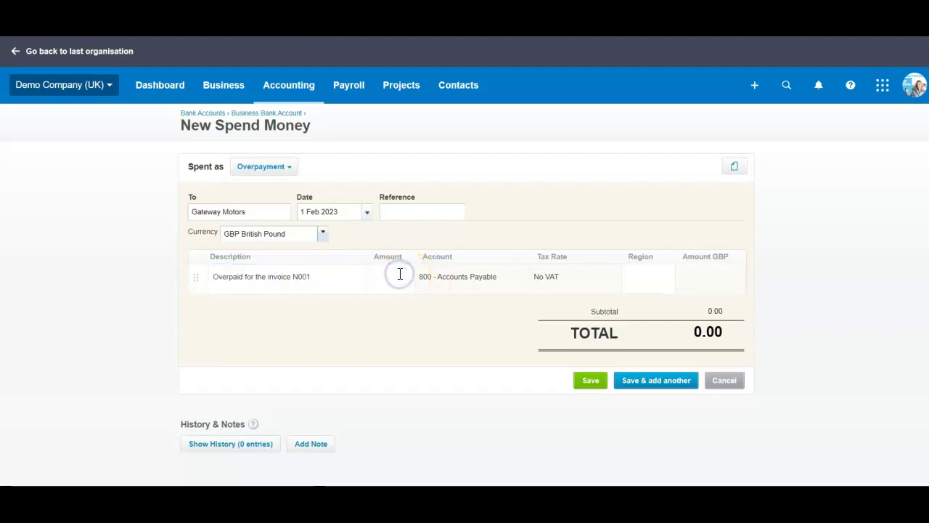
{"action": "type", "text": "100.0000"}
{"action": "double_click", "coordinate": [399, 272]}
{"action": "left_click", "coordinate": [567, 282]}
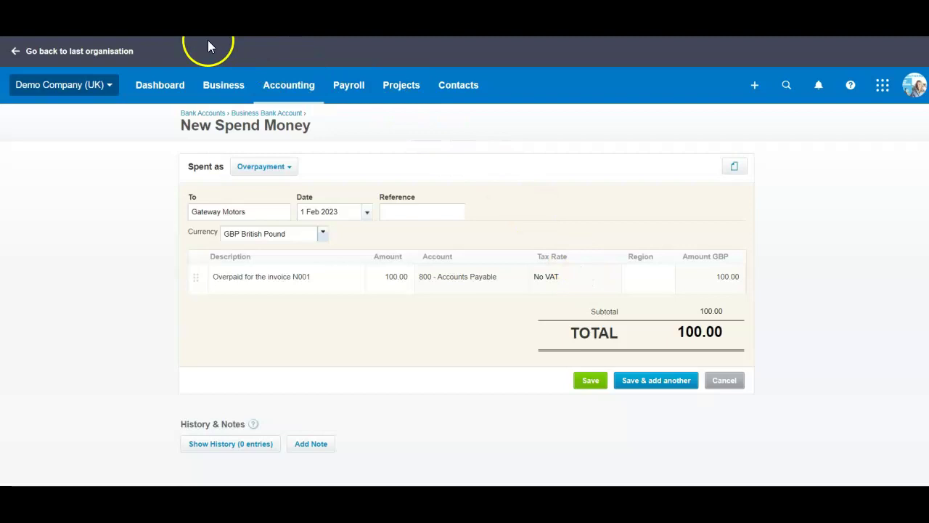
Leave the unsaved overpayment and open matching for the Getaway Motors refund of 1 Feb 2023 on the last reconcile page.
{"action": "left_click", "coordinate": [246, 114]}
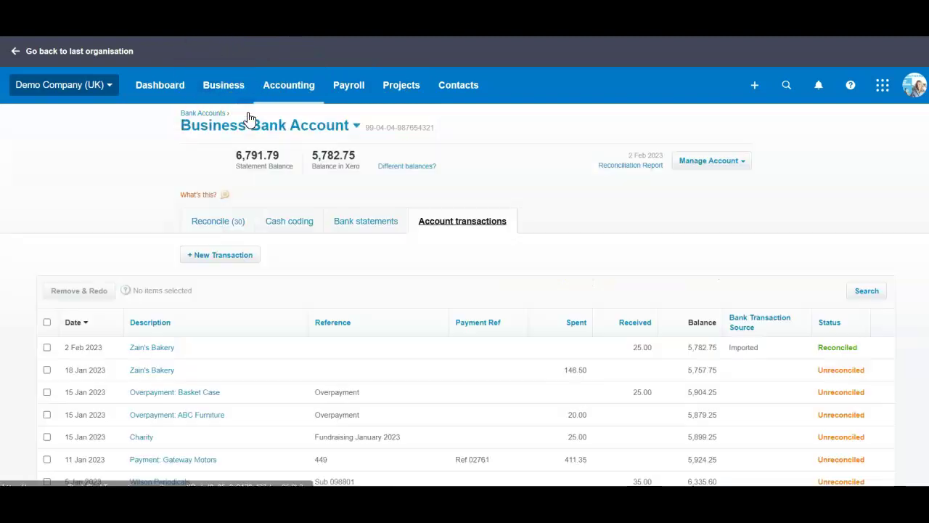
{"action": "left_click", "coordinate": [214, 225]}
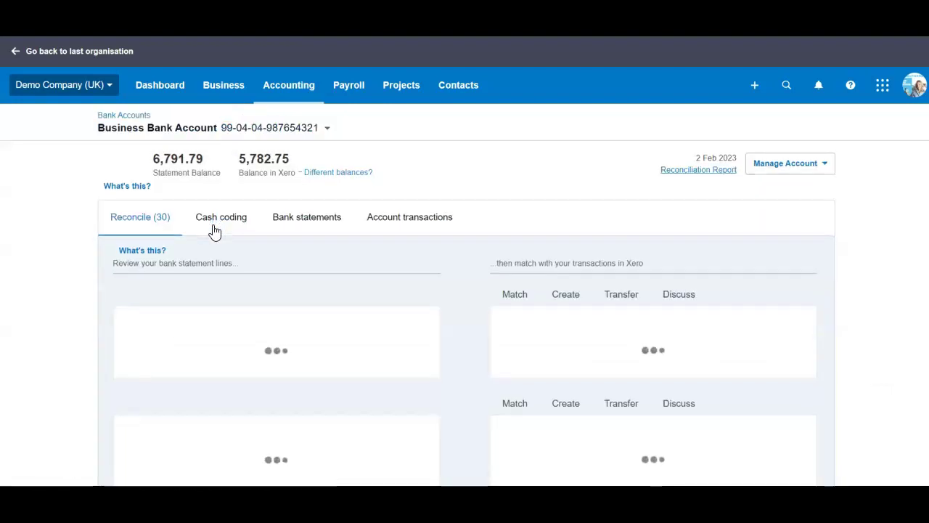
{"action": "scroll", "coordinate": [211, 231], "scroll_direction": "down", "scroll_amount": 20}
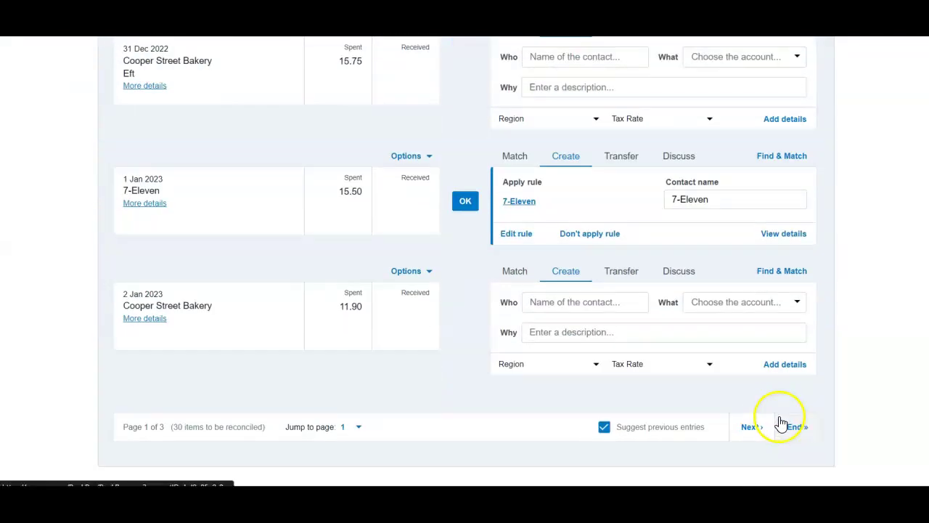
{"action": "left_click", "coordinate": [792, 429]}
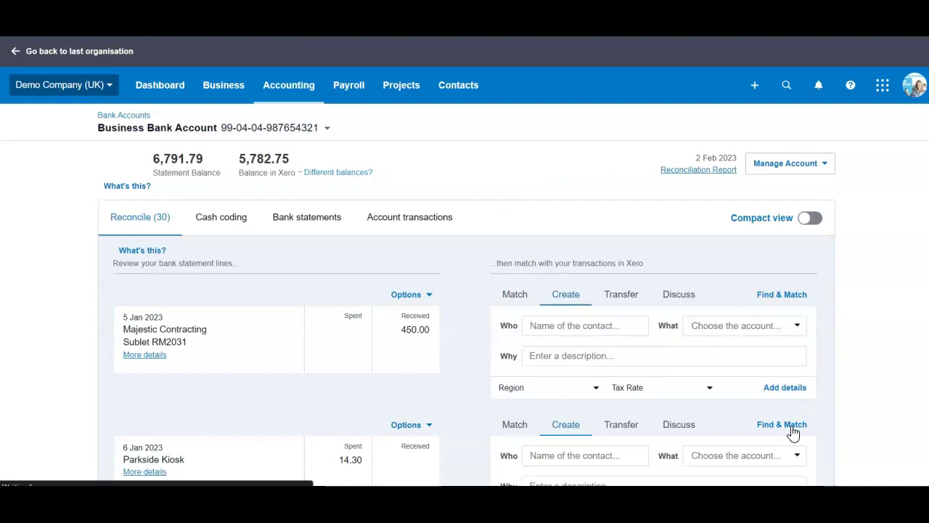
{"action": "scroll", "coordinate": [792, 356], "scroll_direction": "down", "scroll_amount": 15}
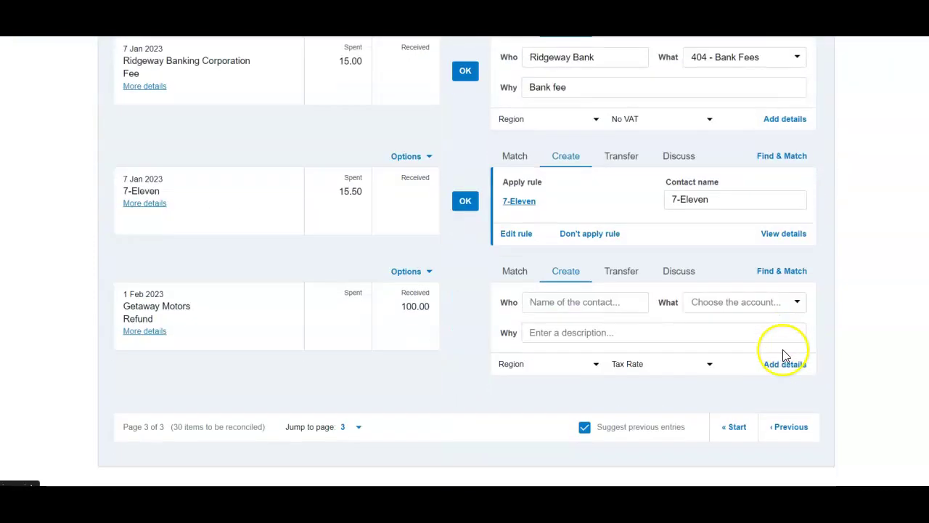
{"action": "left_click", "coordinate": [516, 273]}
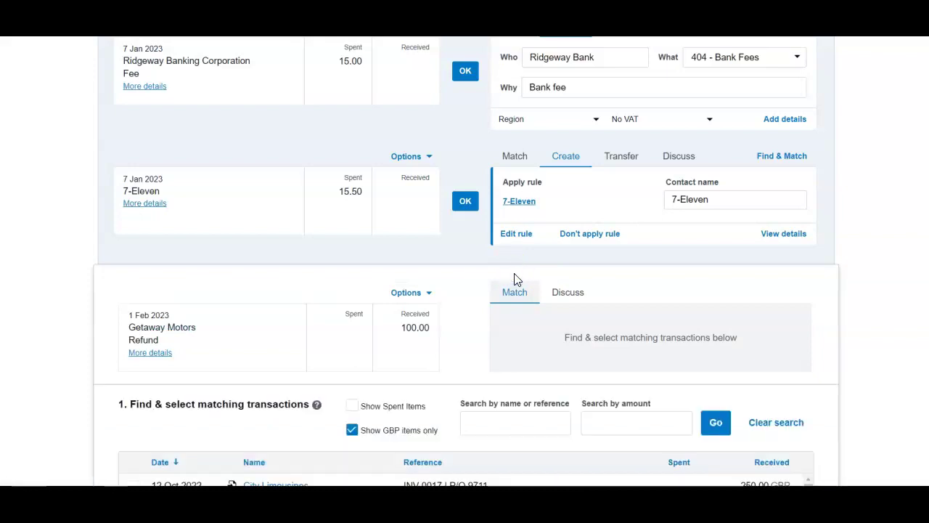
Try matching the Getaway Motors refund with Ridgeway University's INV-0035, and clear that selection.
{"action": "scroll", "coordinate": [518, 304], "scroll_direction": "down", "scroll_amount": 2}
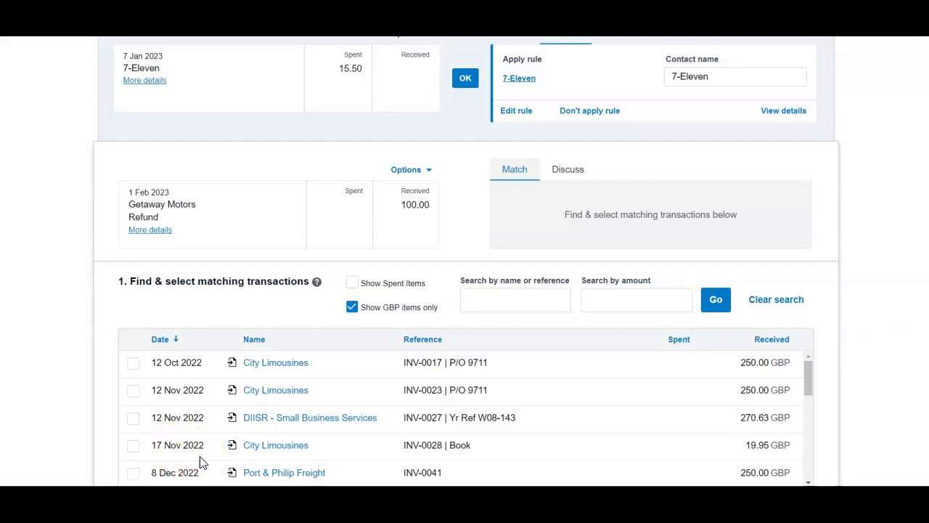
{"action": "scroll", "coordinate": [144, 407], "scroll_direction": "down", "scroll_amount": 2}
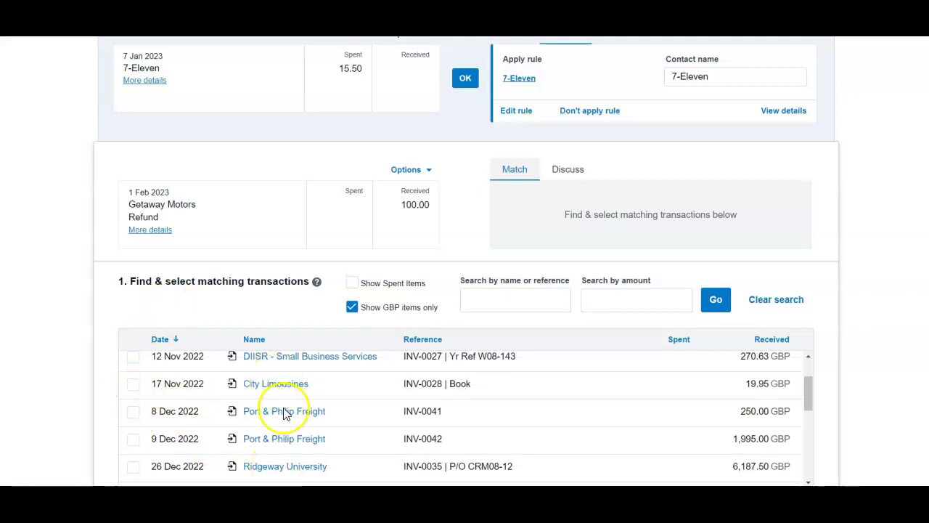
{"action": "scroll", "coordinate": [179, 421], "scroll_direction": "down", "scroll_amount": 2}
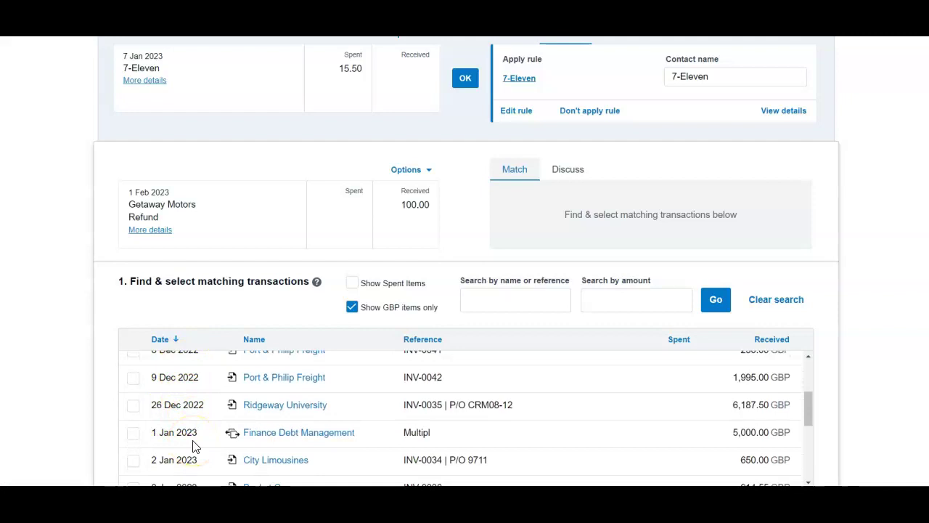
{"action": "left_click", "coordinate": [132, 404]}
{"action": "scroll", "coordinate": [49, 384], "scroll_direction": "down", "scroll_amount": 1}
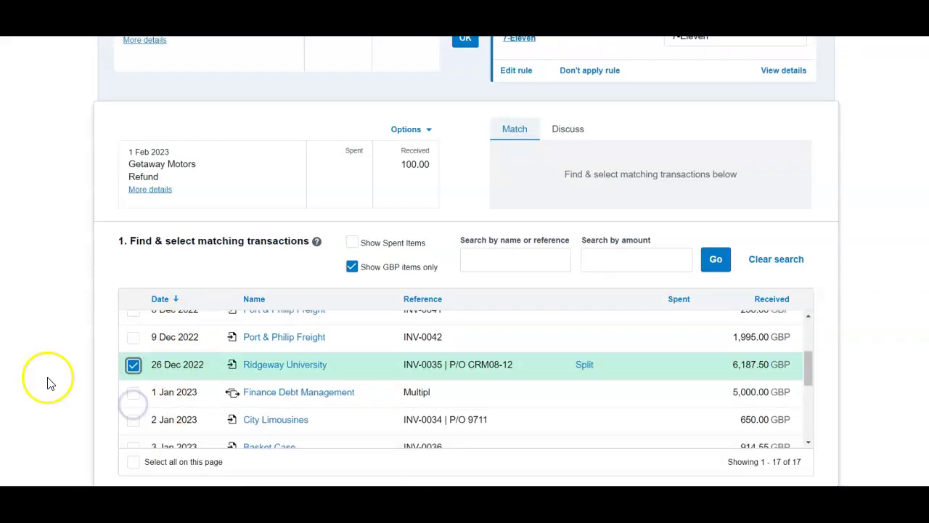
{"action": "scroll", "coordinate": [829, 404], "scroll_direction": "down", "scroll_amount": 5}
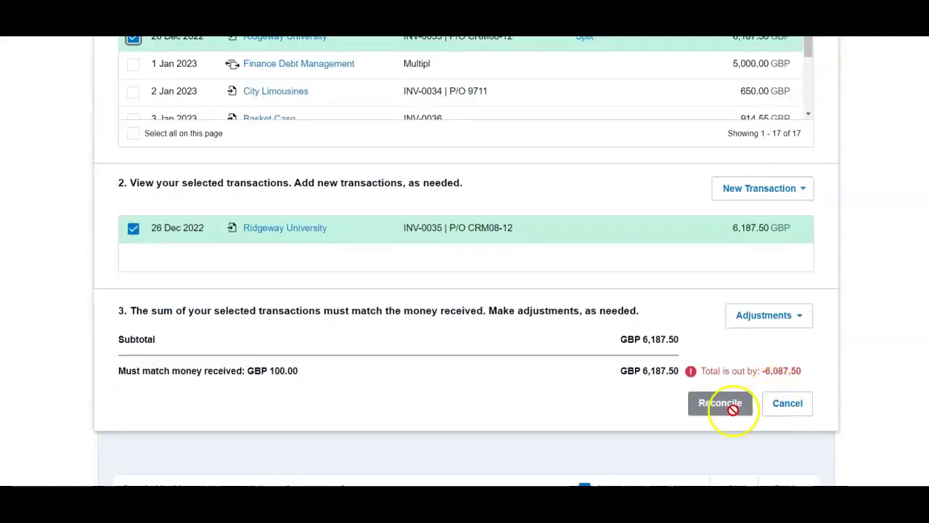
{"action": "scroll", "coordinate": [712, 400], "scroll_direction": "up", "scroll_amount": 4}
{"action": "left_click", "coordinate": [134, 283]}
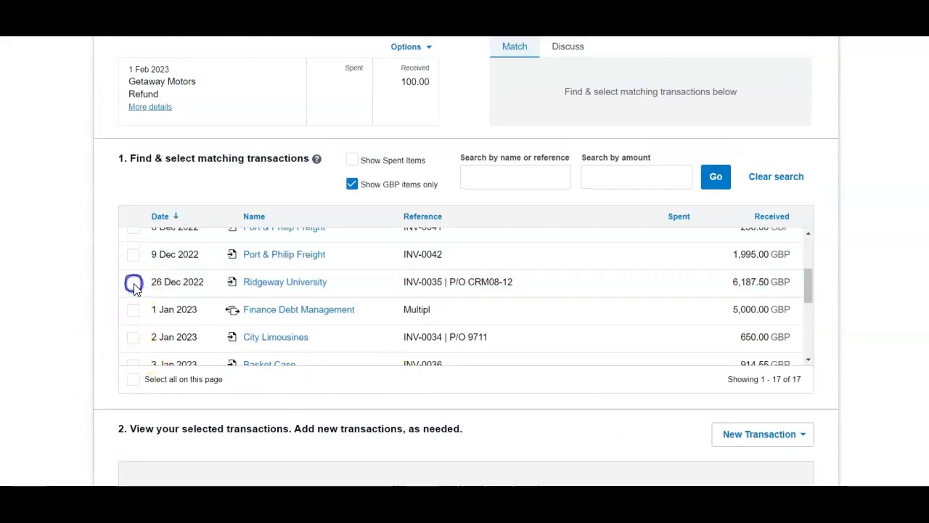
{"action": "scroll", "coordinate": [133, 285], "scroll_direction": "up", "scroll_amount": 2}
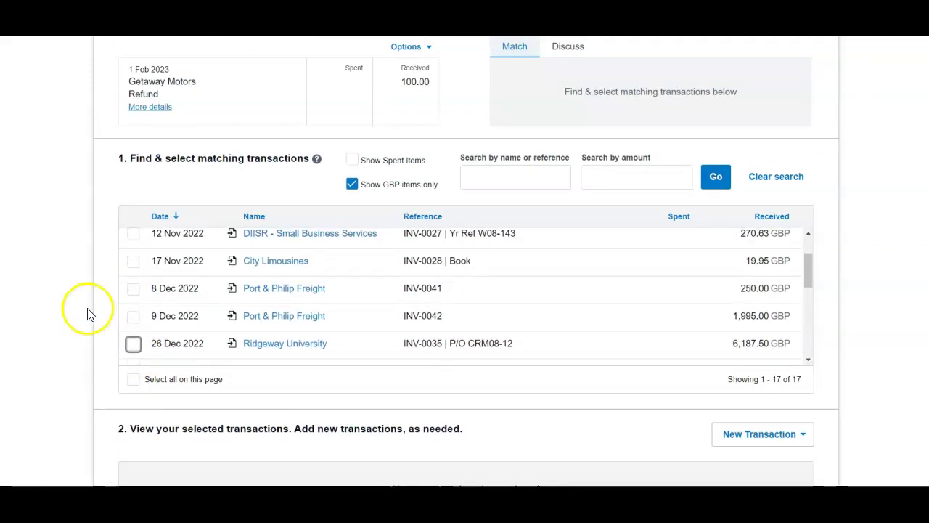
{"action": "scroll", "coordinate": [87, 315], "scroll_direction": "up", "scroll_amount": 1}
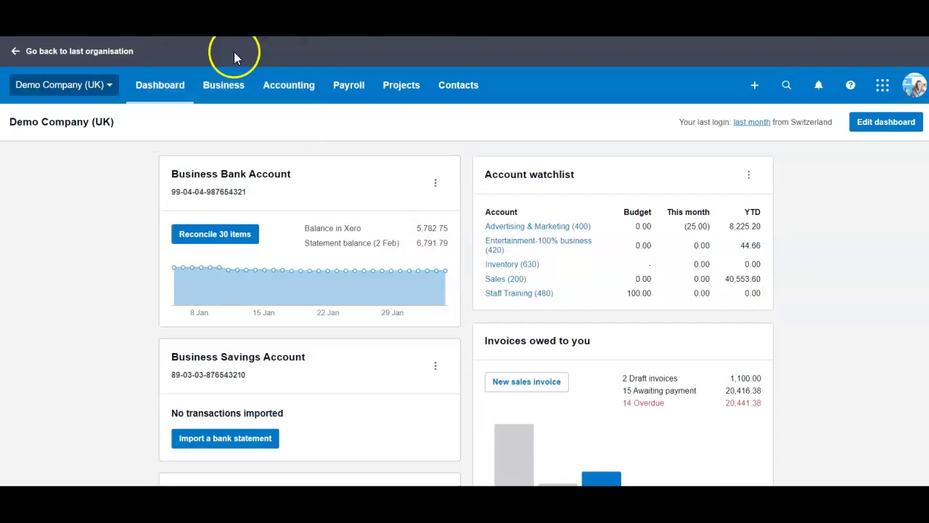
Open the Purchases overview and check which new purchase documents can be created there.
{"action": "left_click", "coordinate": [227, 89]}
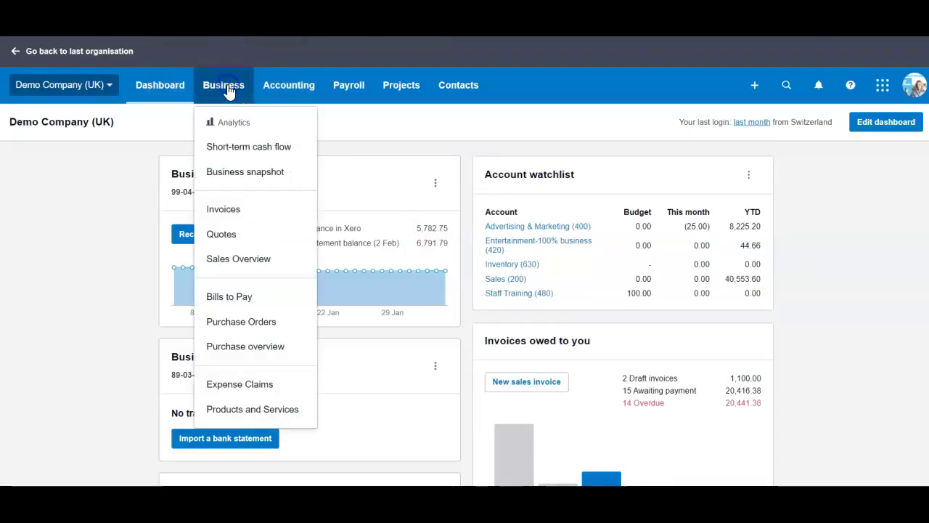
{"action": "left_click", "coordinate": [267, 345]}
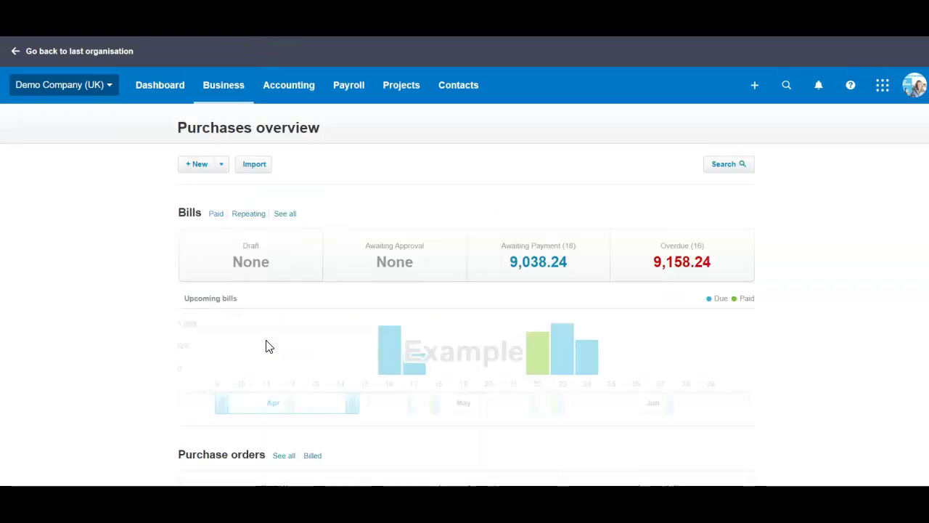
{"action": "left_click", "coordinate": [223, 164]}
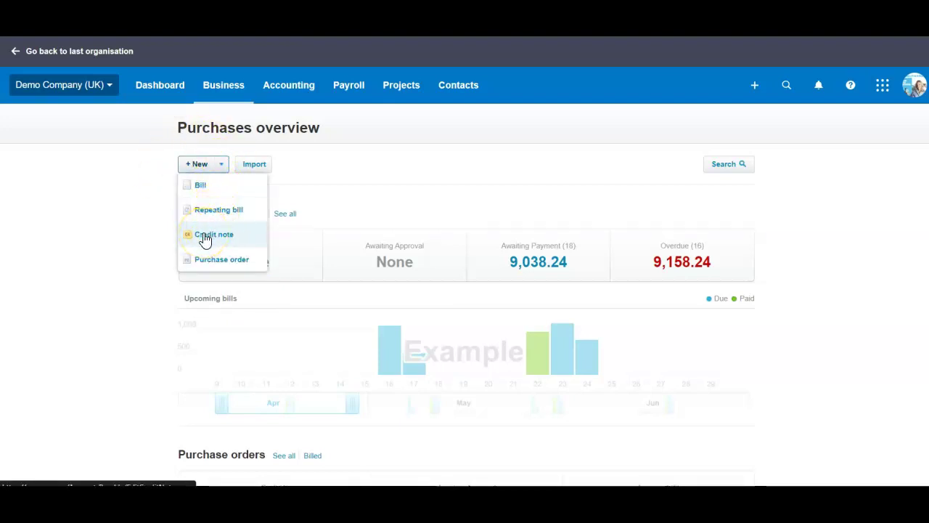
{"action": "left_click", "coordinate": [139, 263]}
Open Gateway Motors credit note CRN001 from the bills awaiting payment and go to its cash refund section.
{"action": "scroll", "coordinate": [145, 257], "scroll_direction": "down", "scroll_amount": 3}
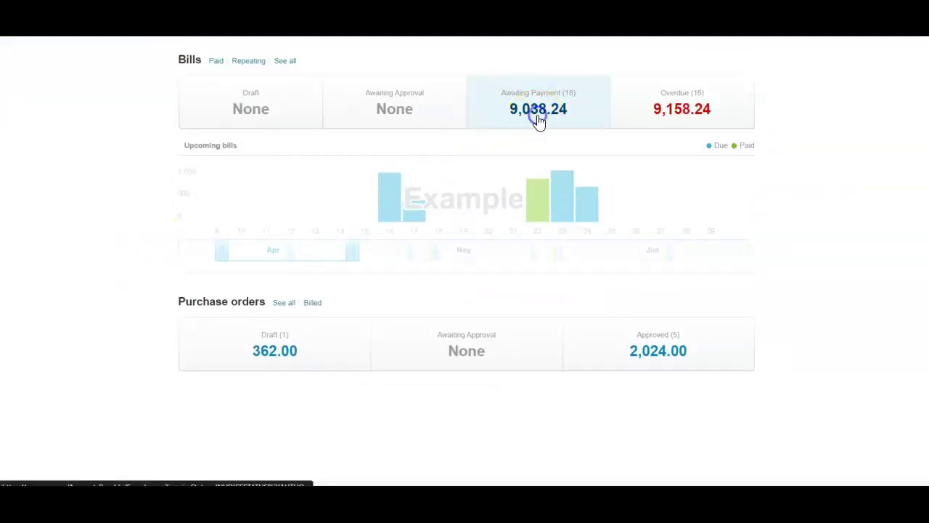
{"action": "left_click", "coordinate": [538, 116]}
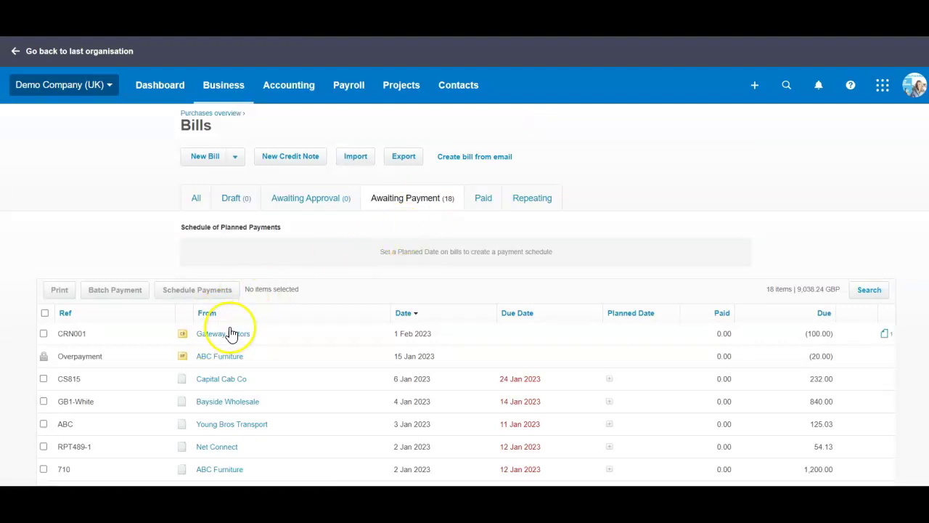
{"action": "left_click", "coordinate": [133, 334]}
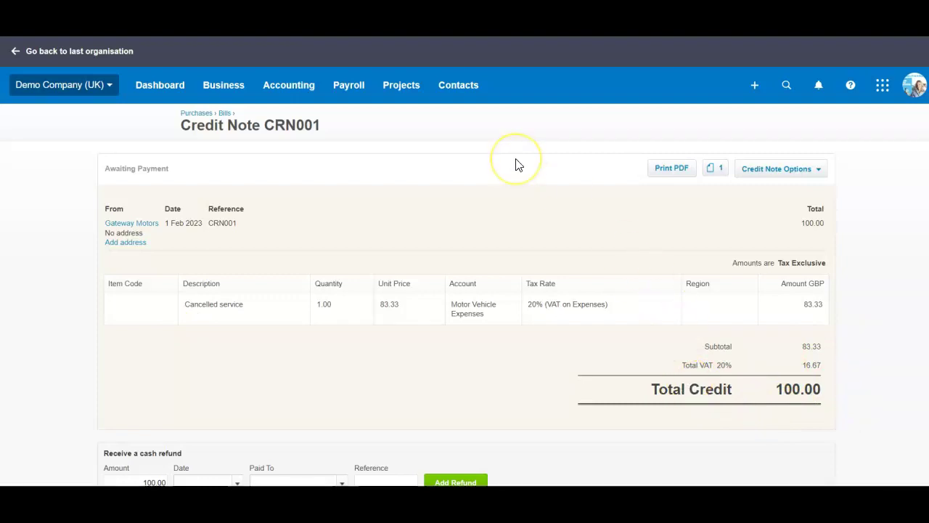
{"action": "scroll", "coordinate": [516, 164], "scroll_direction": "down", "scroll_amount": 1}
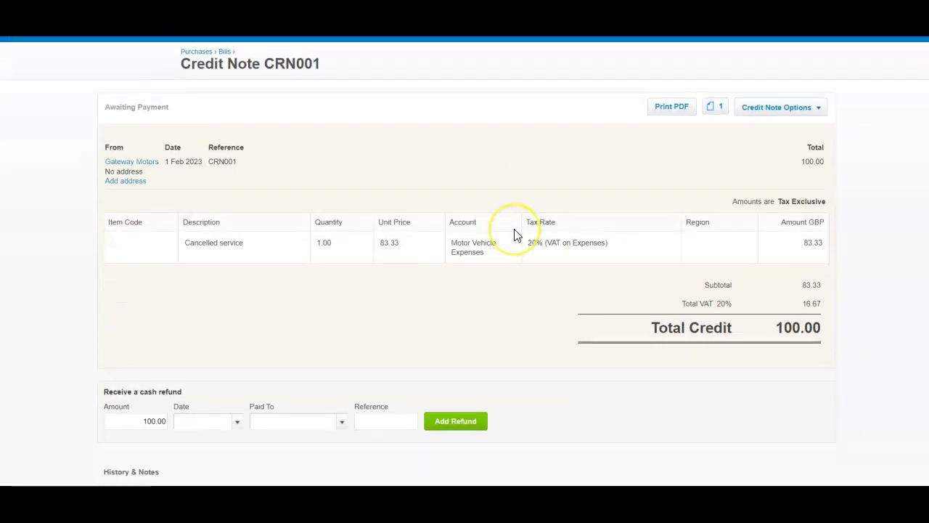
Record the 100.00 cash refund on the credit note, dated 1 Feb 2023 and paid to 090 - Business Bank Account.
{"action": "left_click", "coordinate": [236, 424]}
{"action": "left_click", "coordinate": [274, 260]}
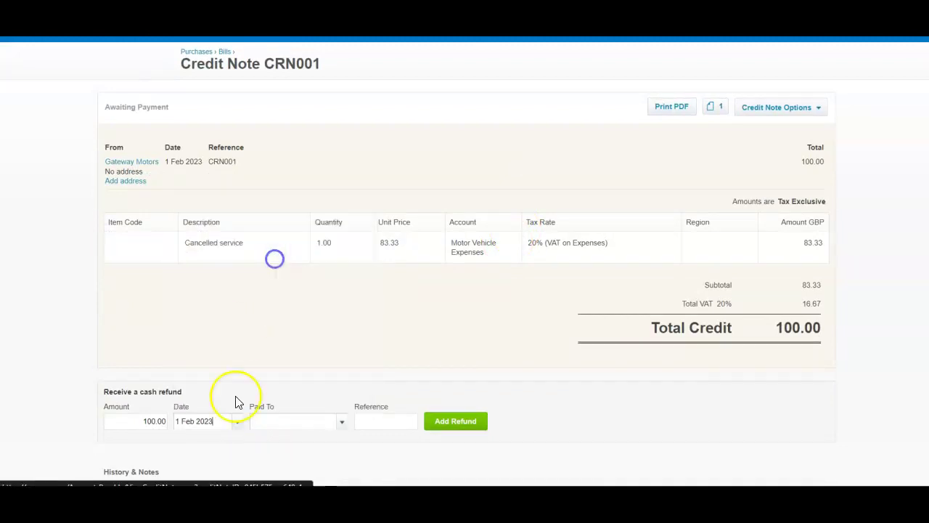
{"action": "left_click", "coordinate": [342, 424]}
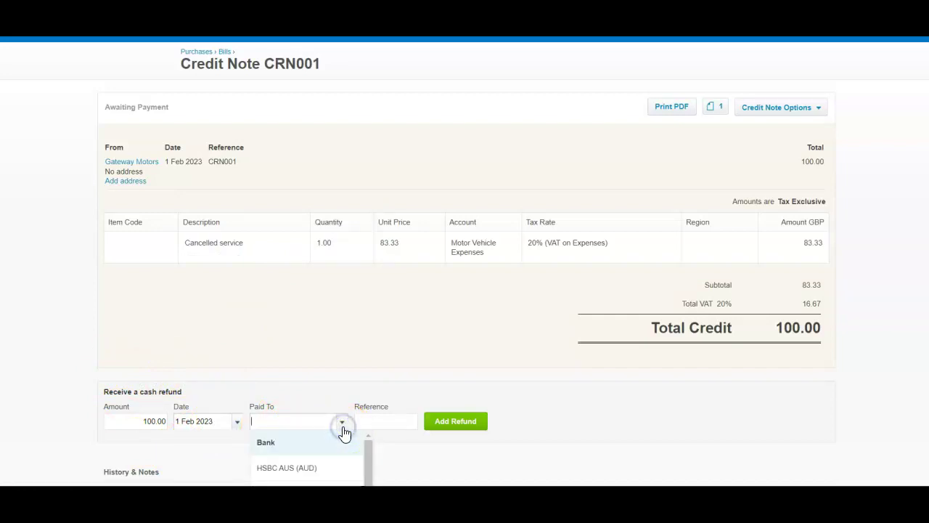
{"action": "left_click", "coordinate": [341, 433]}
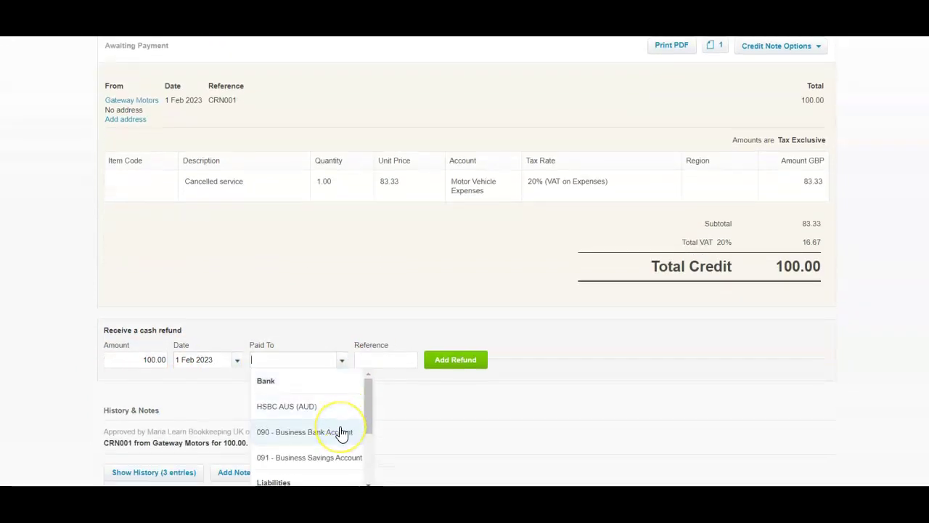
{"action": "left_click", "coordinate": [377, 360]}
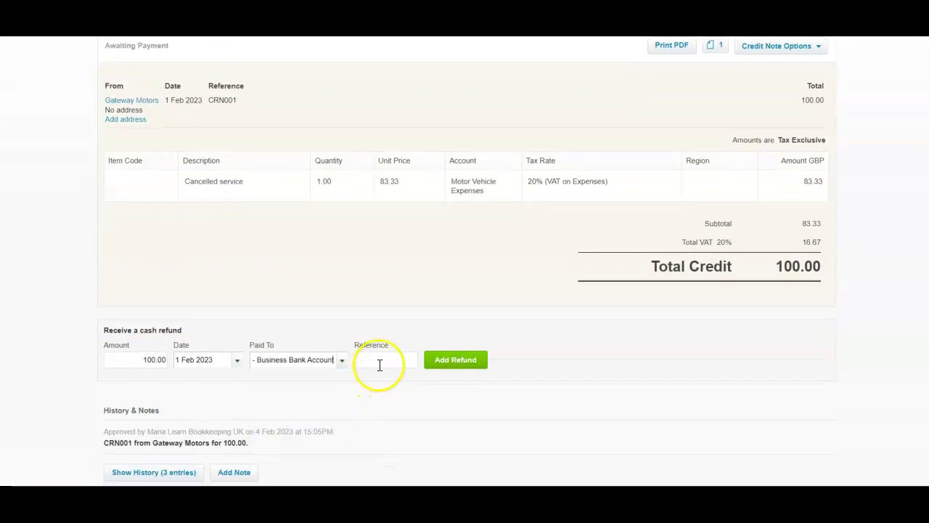
{"action": "left_click", "coordinate": [454, 360]}
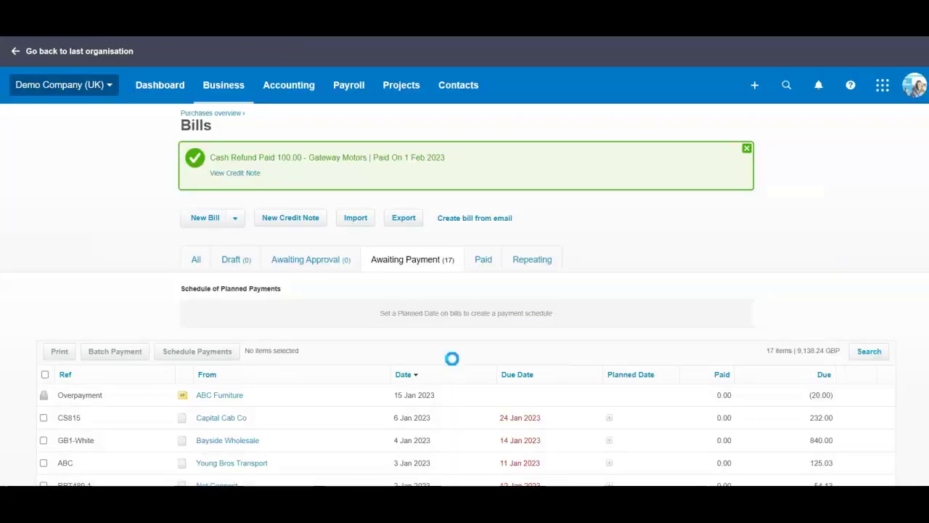
Open the Business Bank Account from the bank accounts list and look over its account transactions.
{"action": "left_click", "coordinate": [286, 92]}
{"action": "left_click", "coordinate": [283, 125]}
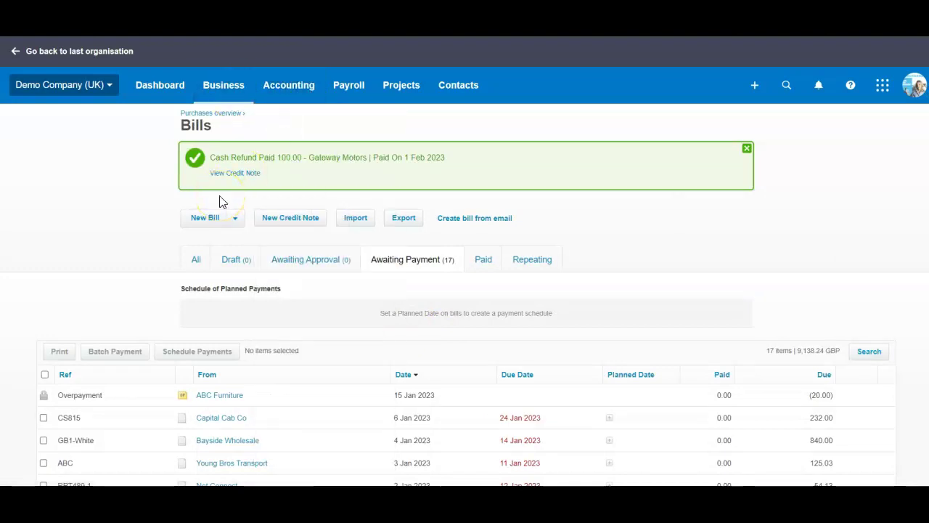
{"action": "left_click", "coordinate": [227, 205]}
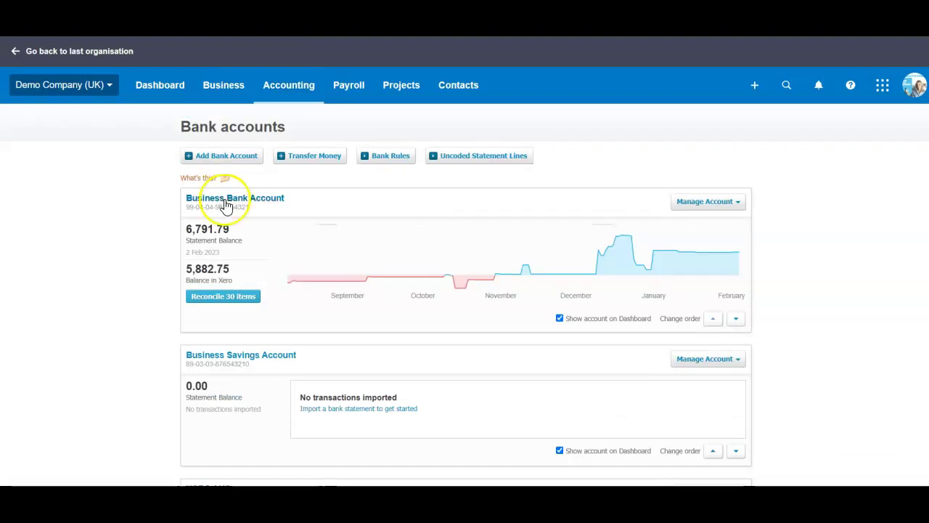
{"action": "left_click", "coordinate": [108, 267]}
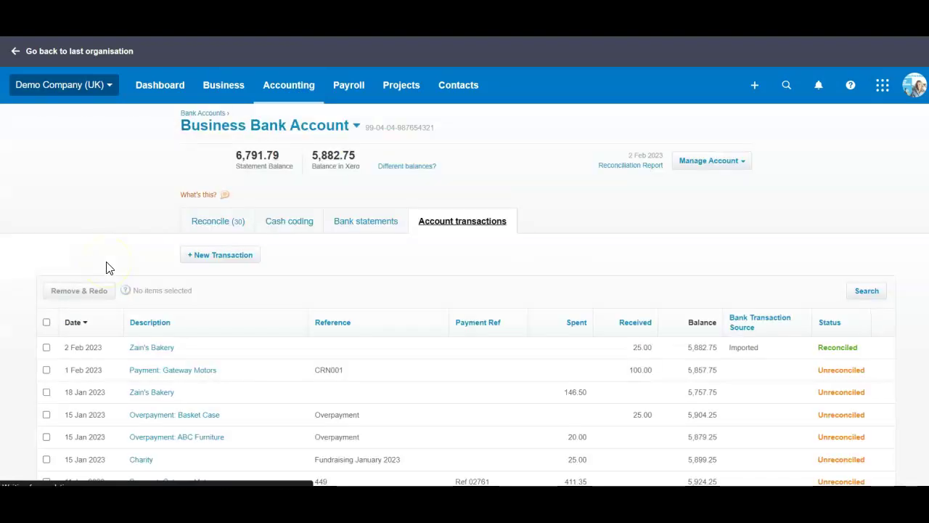
{"action": "scroll", "coordinate": [106, 267], "scroll_direction": "down", "scroll_amount": 4}
{"action": "scroll", "coordinate": [108, 263], "scroll_direction": "up", "scroll_amount": 3}
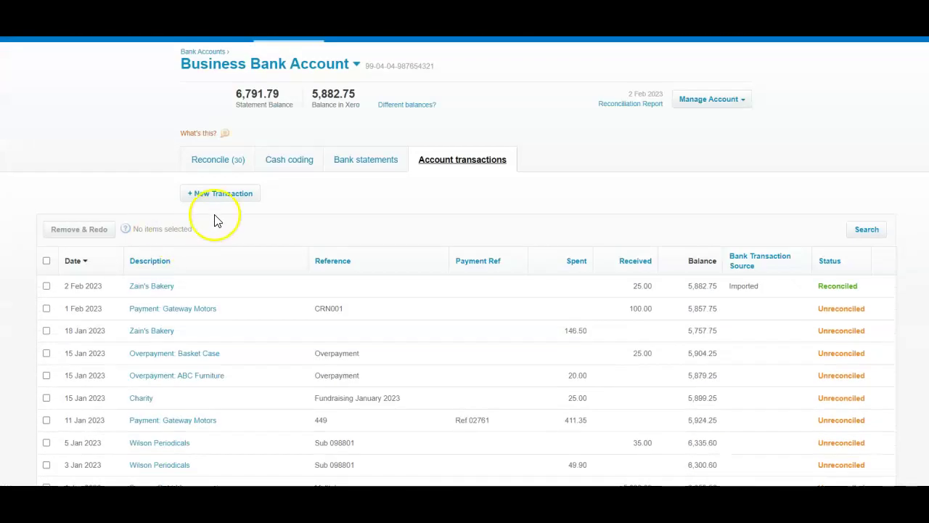
Open the account's reconcile list and go to the Getaway Motors refund of 1 Feb 2023 on the last page.
{"action": "left_click", "coordinate": [223, 163]}
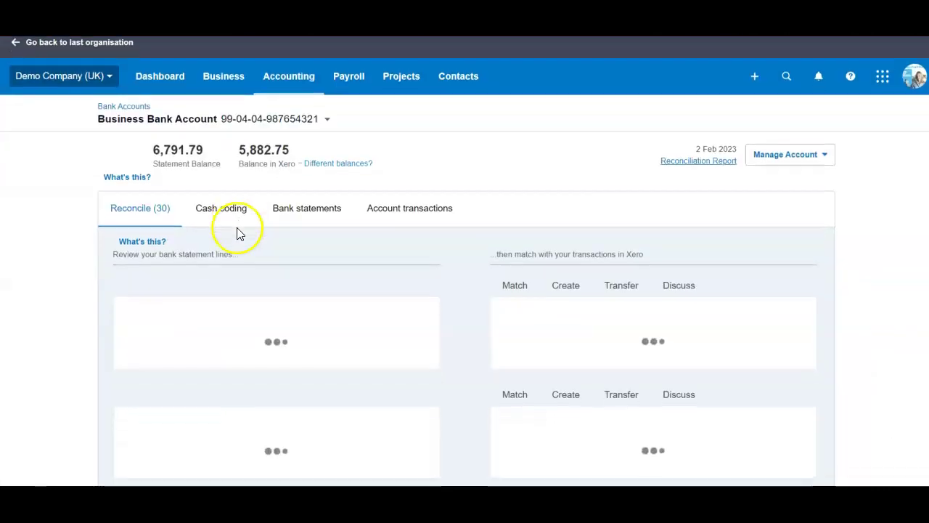
{"action": "scroll", "coordinate": [819, 294], "scroll_direction": "down", "scroll_amount": 4}
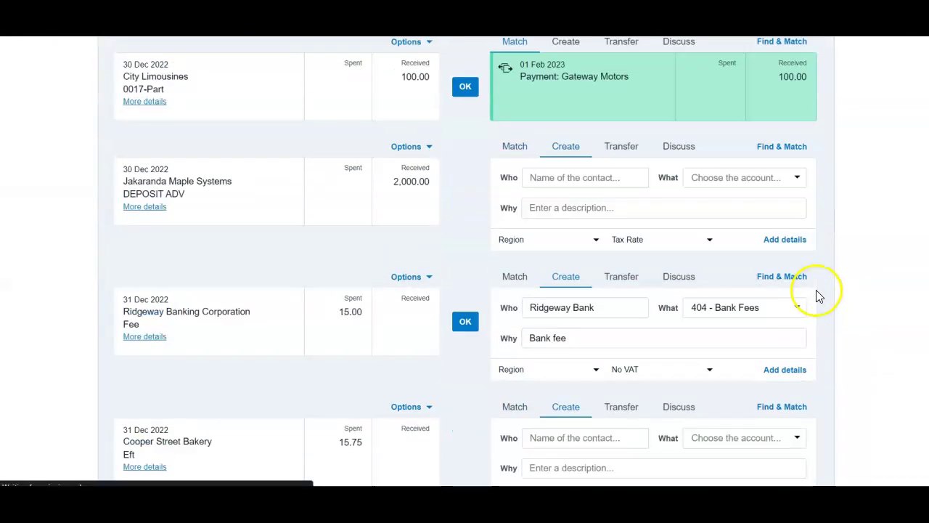
{"action": "scroll", "coordinate": [819, 294], "scroll_direction": "down", "scroll_amount": 5}
{"action": "left_click", "coordinate": [797, 428]}
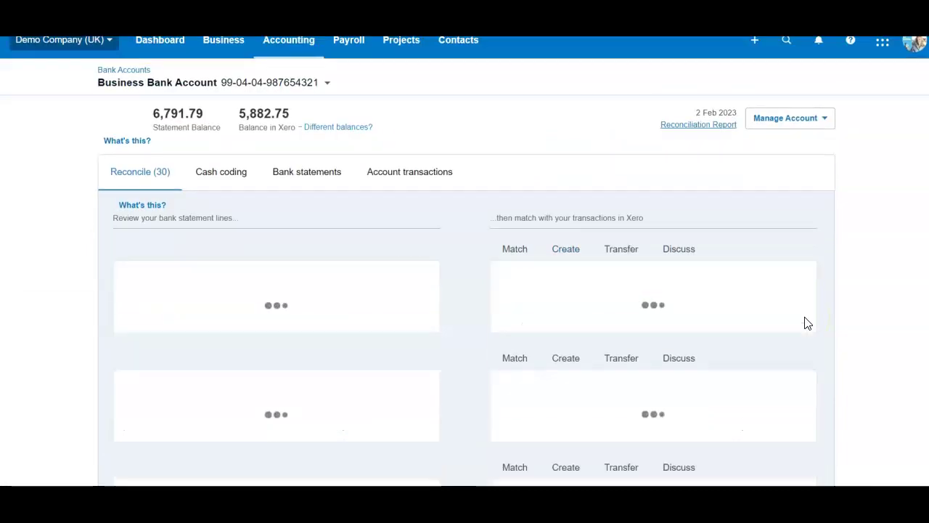
{"action": "scroll", "coordinate": [821, 301], "scroll_direction": "down", "scroll_amount": 10}
{"action": "scroll", "coordinate": [875, 283], "scroll_direction": "down", "scroll_amount": 3}
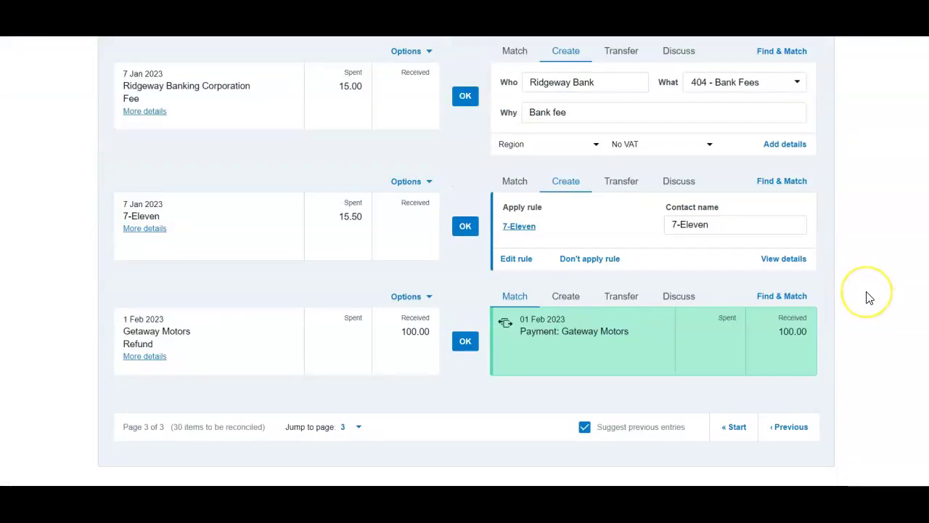